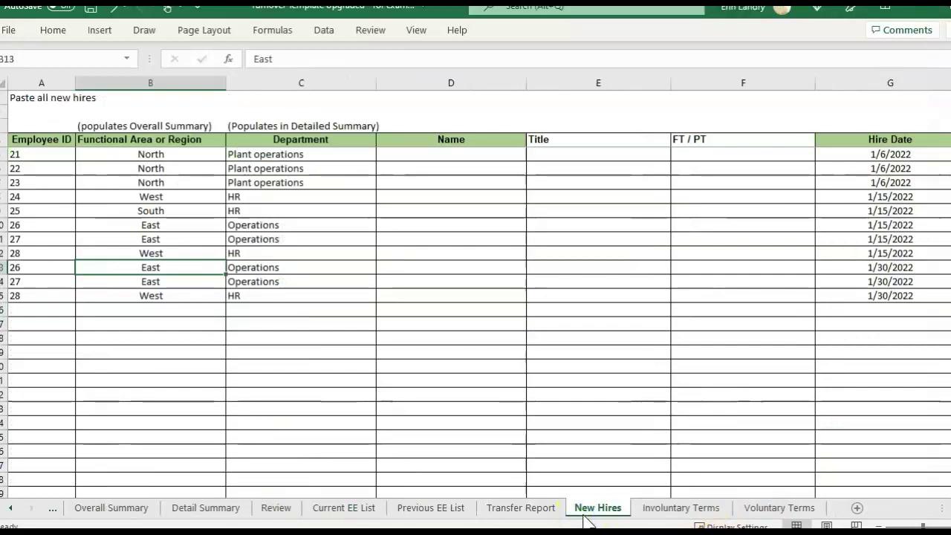
- Examine the New Hires sheet's columns from Employee ID across to Hire Date and Tenure
key("Left")
key("Up")
key("Right")
key("Right")
key("Right")
key("Right")
key("Right")
key("Right")
key("Right")
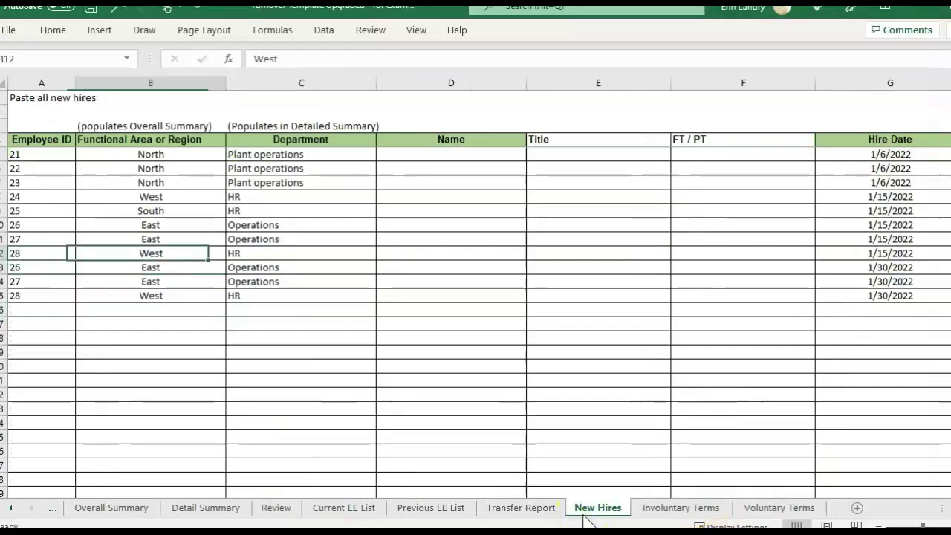
key("Left")
key("Left")
key("Down")
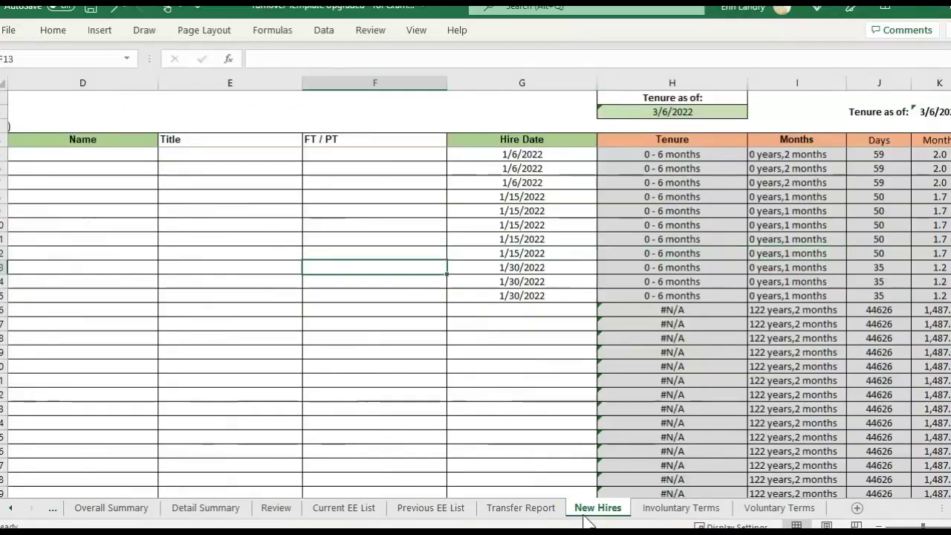
key("Right")
key("Right")
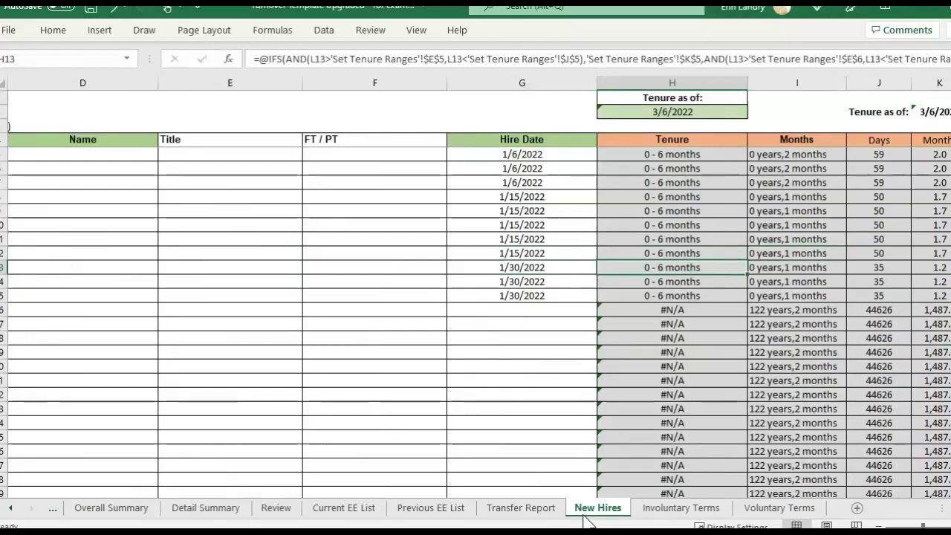
key("Left")
key("Home")
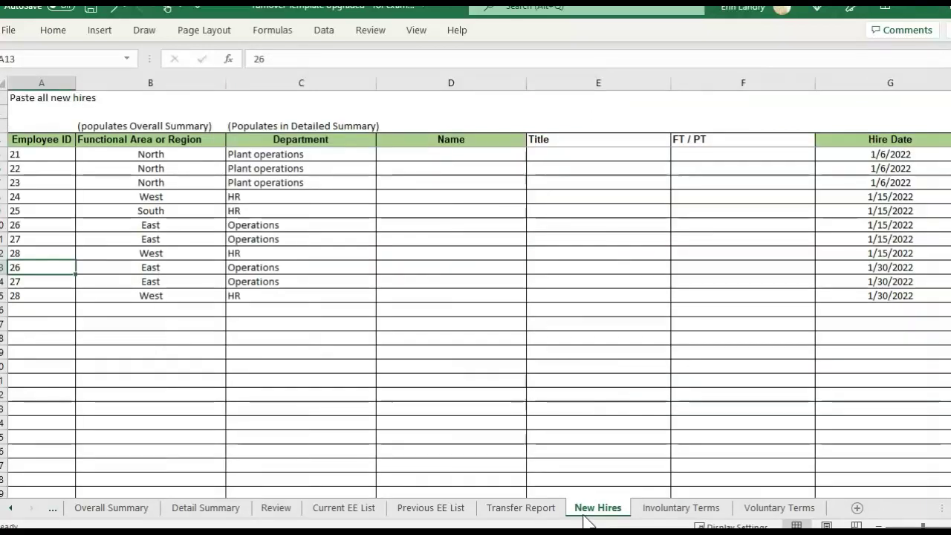
- Examine the hire dates of the last three entries in the New Hires sheet
key("Right")
key("Right")
key("Right")
key("Right")
key("Right")
key("Right")
key("Right")
key("Left")
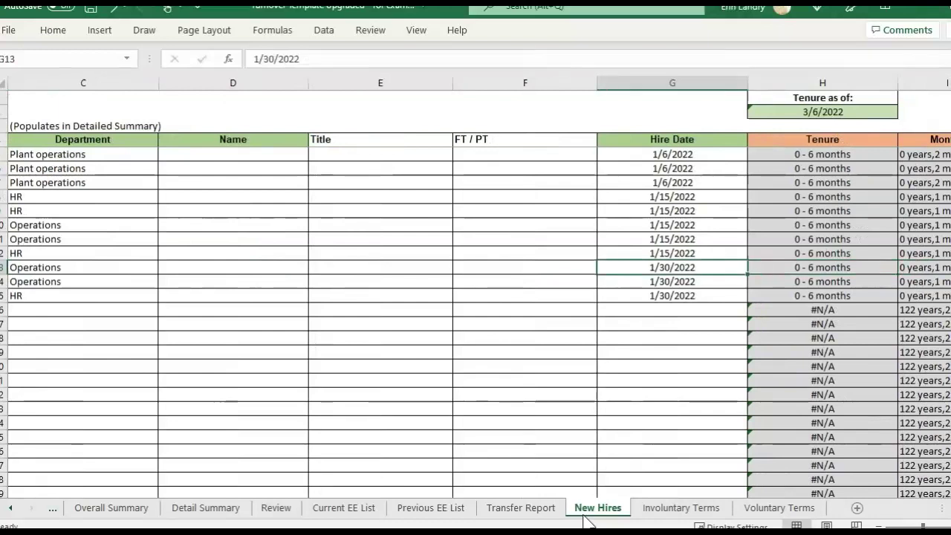
key("Down")
key("Down")
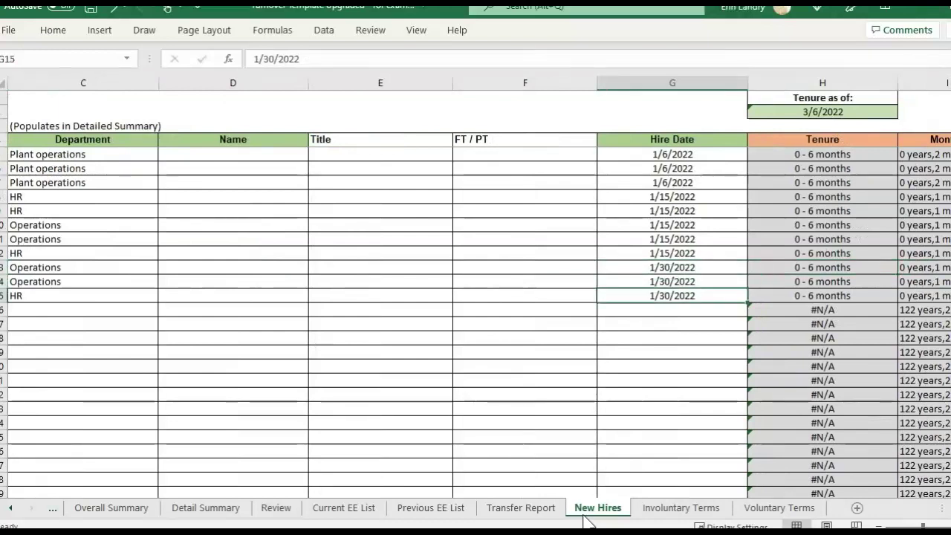
left_click_drag(664, 264, 673, 299)
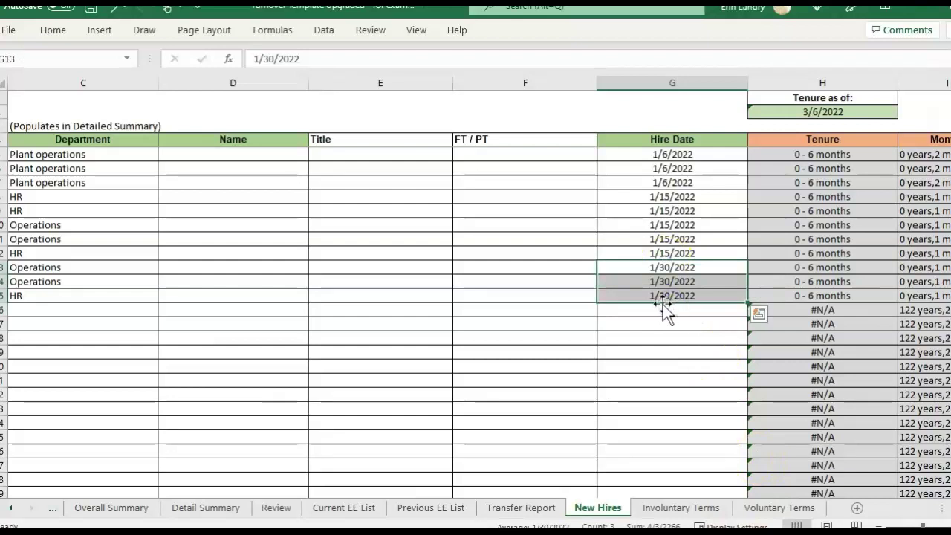
key("Home")
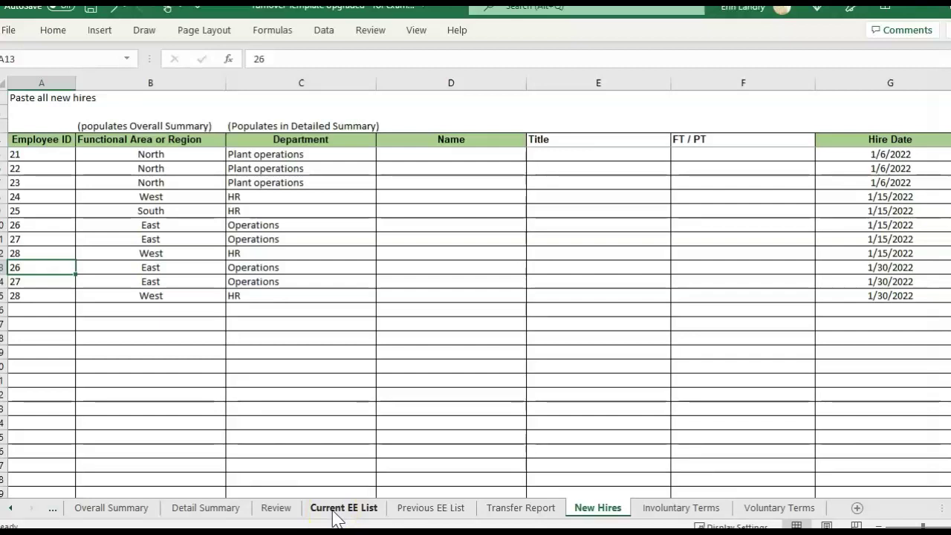
left_click(891, 281)
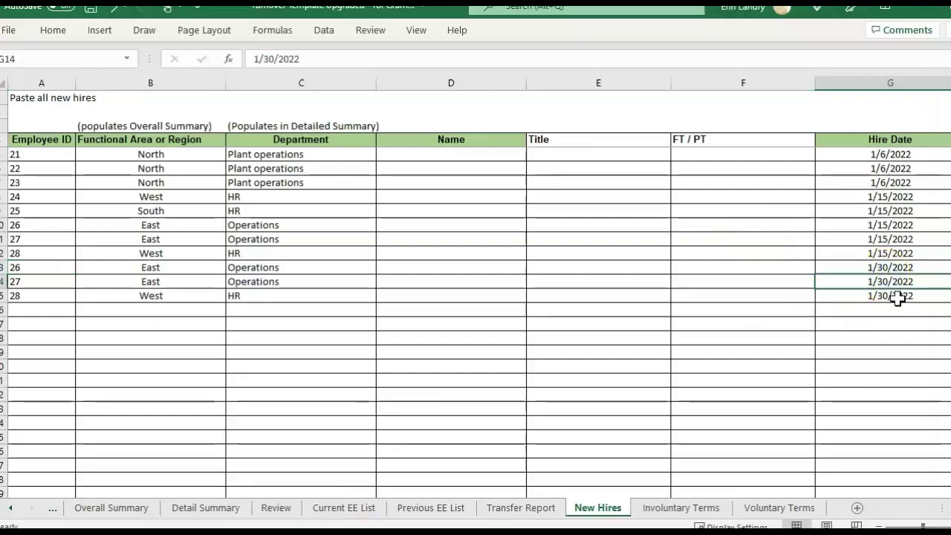
left_click(905, 281)
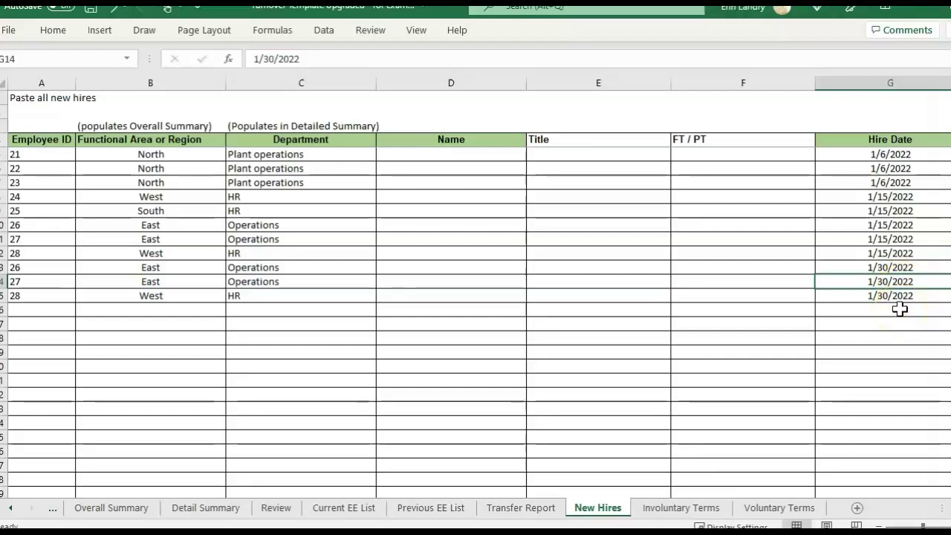
- Review the Current EE List down to its last filled row and compare the latest hire dates with the new hires
left_click(344, 507)
left_click(372, 473)
key("Down")
key("Down")
key("Down")
key("Down")
key("Down")
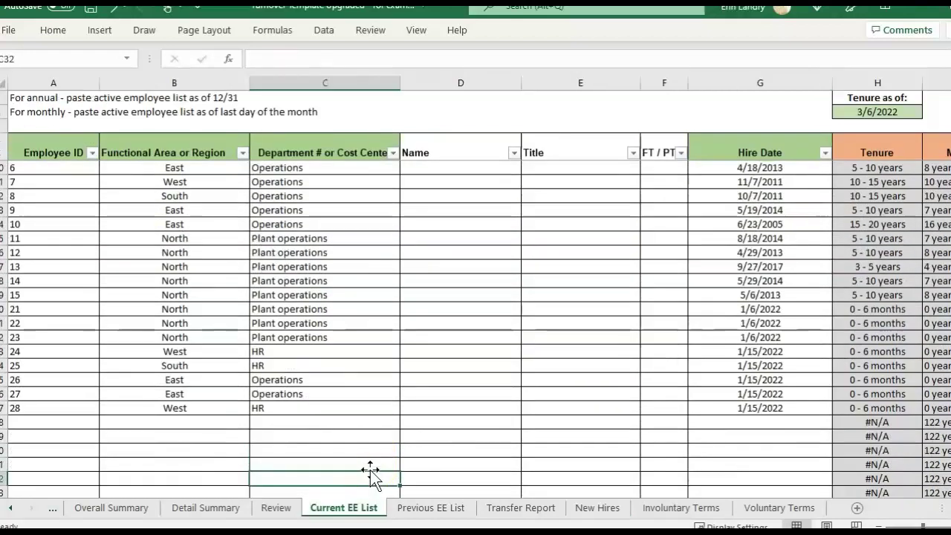
left_click_drag(773, 153, 771, 483)
mouse_move(11, 148)
left_mouse_down()
mouse_move(365, 188)
mouse_move(682, 305)
mouse_move(794, 456)
mouse_move(797, 478)
mouse_move(944, 481)
mouse_move(799, 509)
mouse_move(701, 454)
mouse_move(899, 478)
mouse_move(557, 475)
mouse_move(389, 403)
mouse_move(70, 148)
mouse_move(4, 149)
mouse_move(781, 453)
mouse_move(779, 476)
left_mouse_up()
left_click(639, 322)
key("Down")
key("Down")
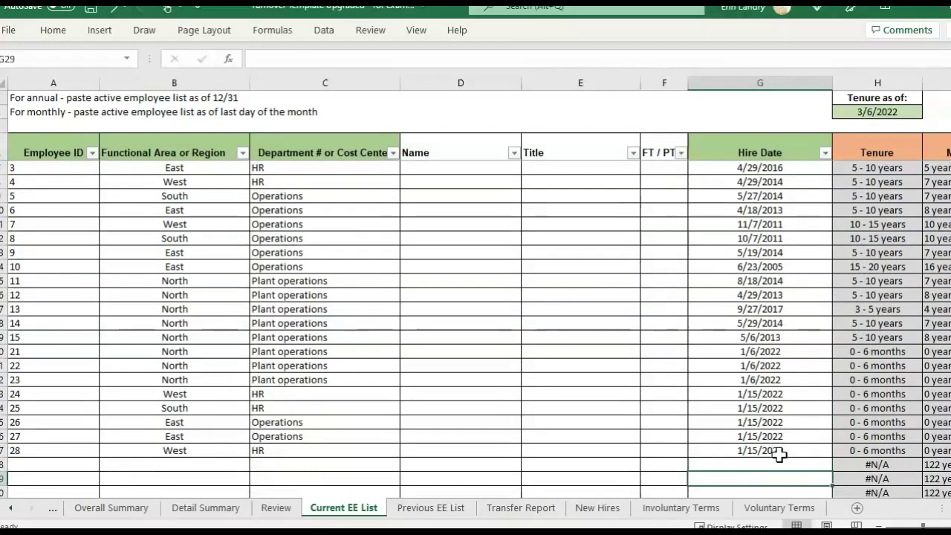
key("Up")
key("Up")
key("Down")
key("Up")
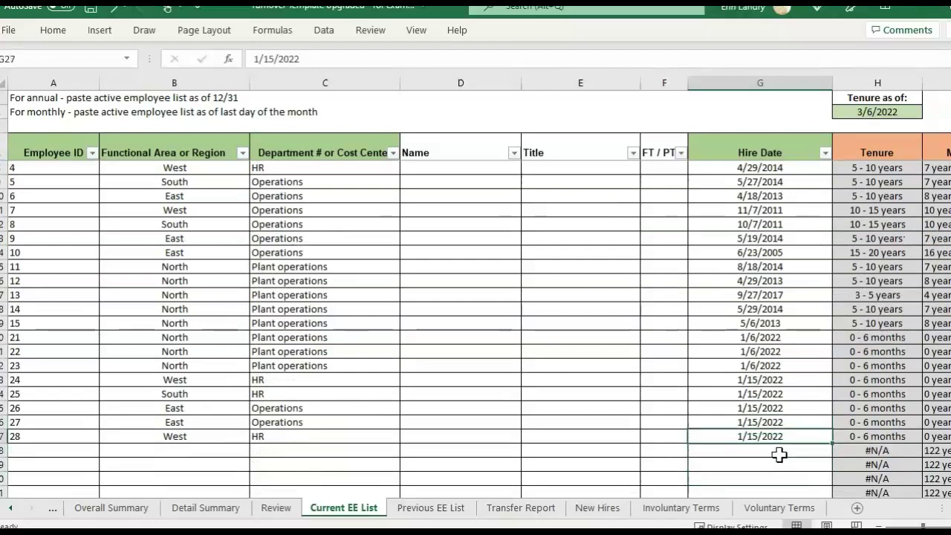
- Copy the three 1/30/2022 hires in A13:G15 of New Hires into the Current EE List starting at A28
left_click(599, 510)
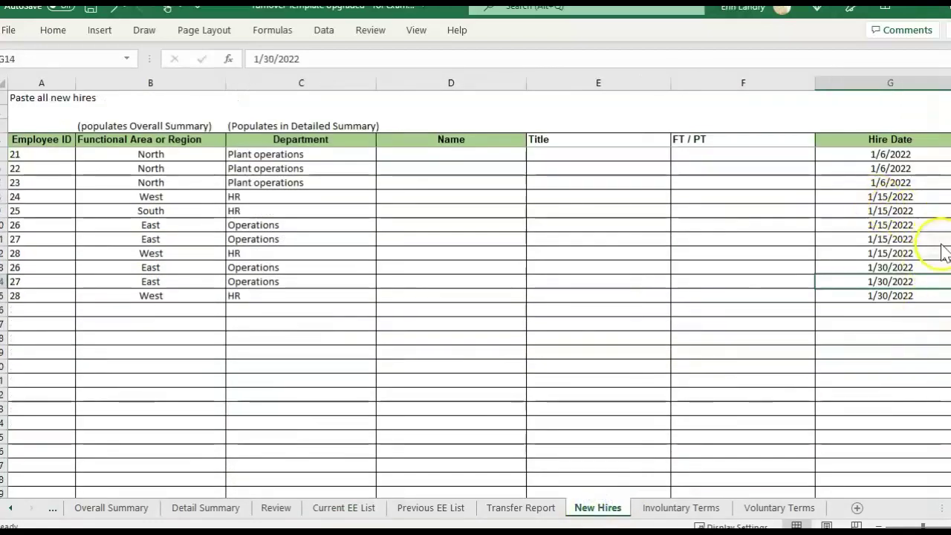
left_click(903, 294)
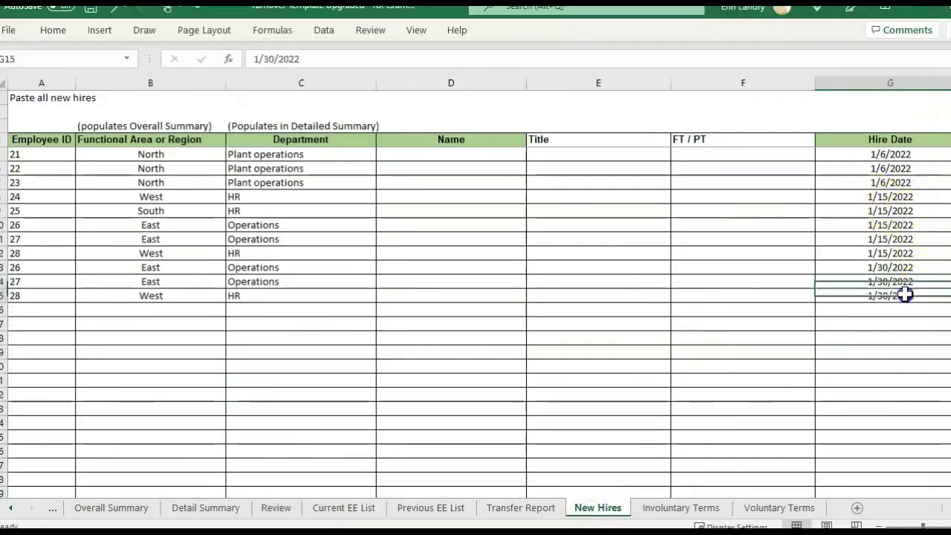
left_click(909, 313)
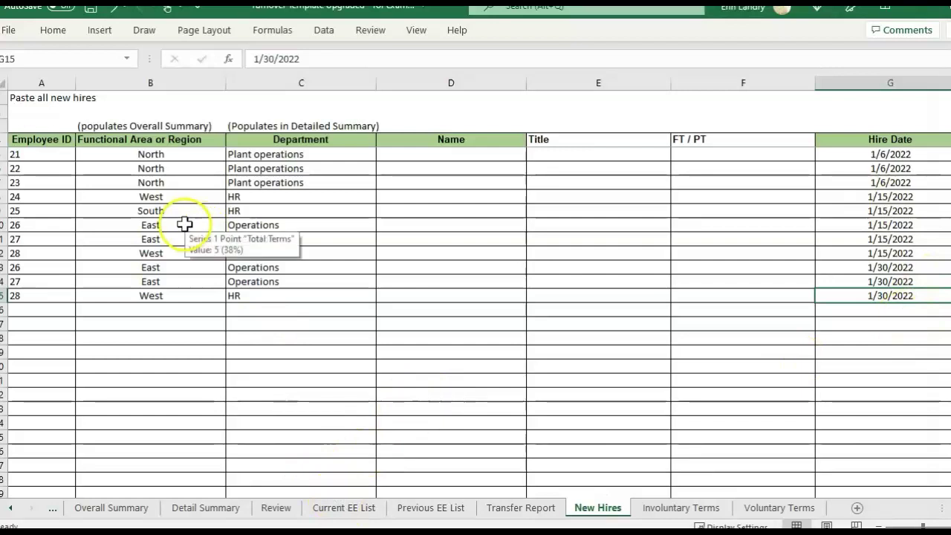
left_click(41, 272)
key("ctrl+shift+Right")
key("ctrl+shift+Right")
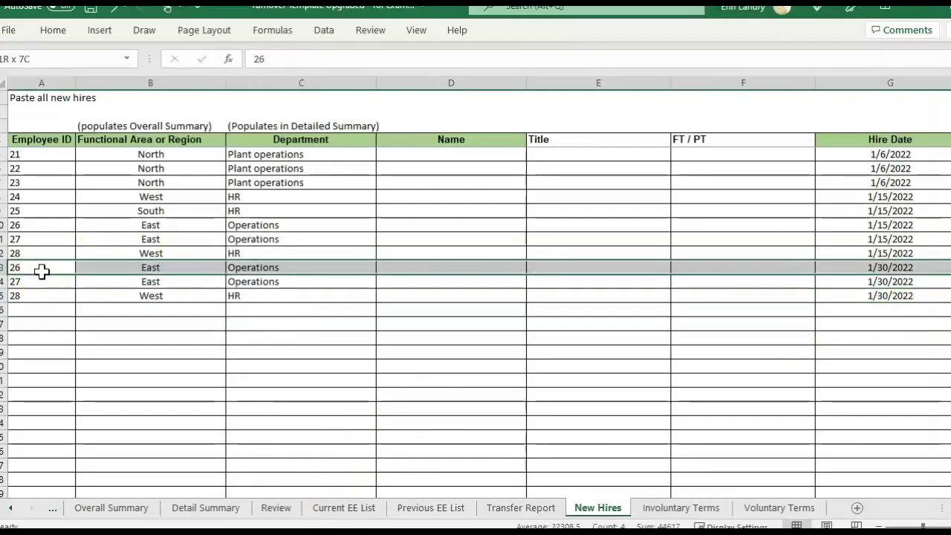
key("shift+Down")
key("shift+Down")
key("ctrl+c")
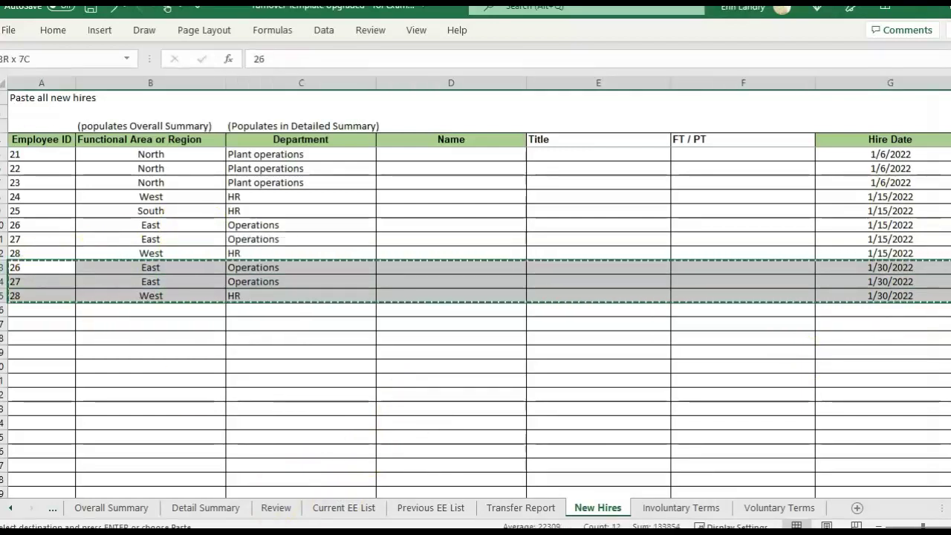
left_click(314, 509)
left_click(52, 446)
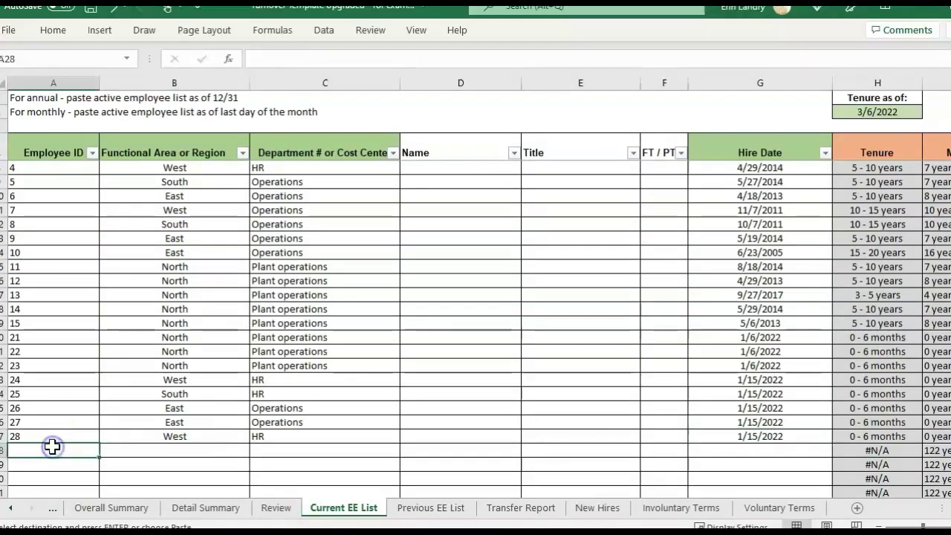
- Check the Overall Summary's ending headcount against the current list count, and review North's Transfers In formula
left_click(111, 508)
left_click(365, 257)
key("Right")
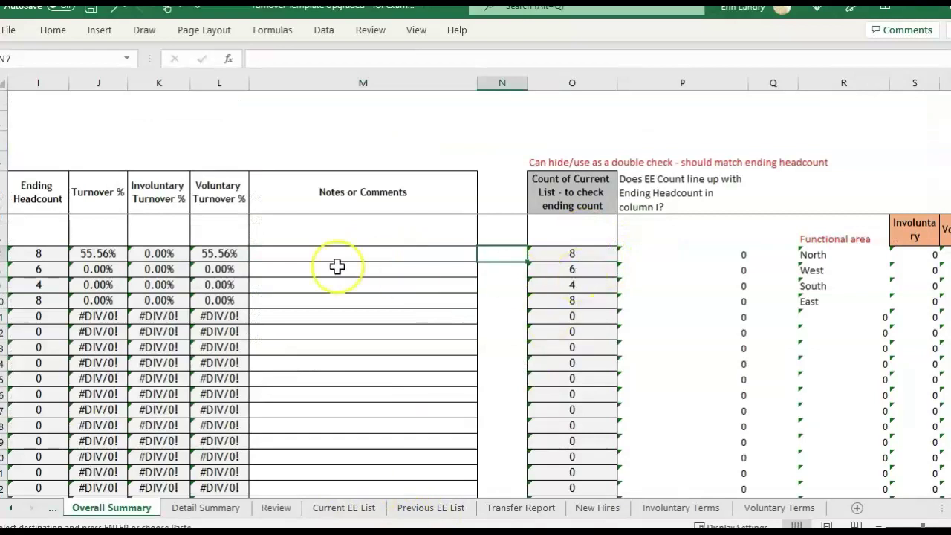
left_click(258, 254)
key("Home")
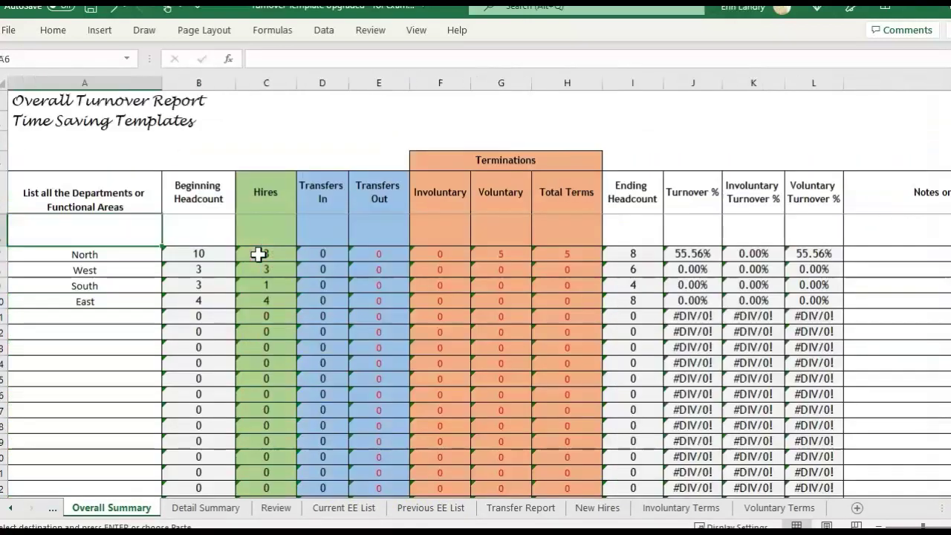
key("Right")
key("Right")
key("Right")
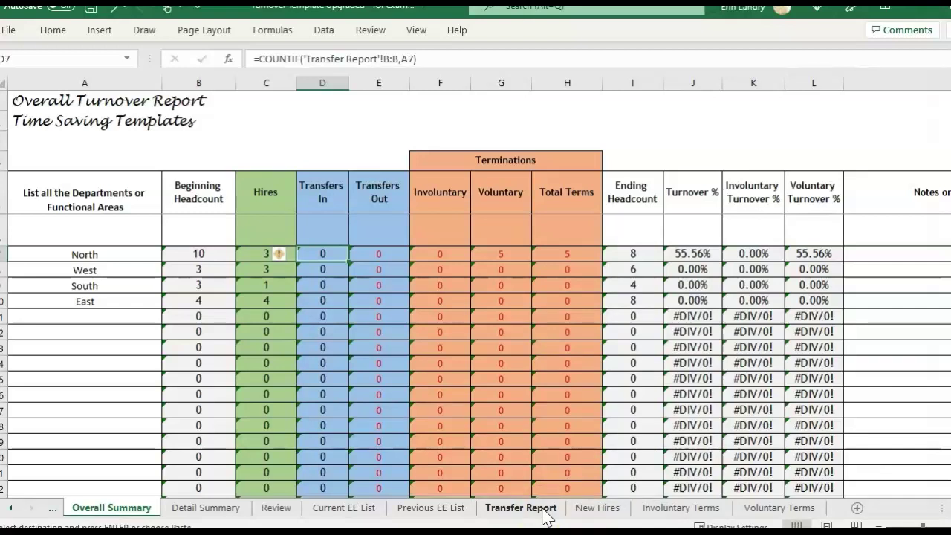
- Examine the termination columns and North's Turnover %, Transfers In and Beginning Headcount formulas in the Overall Summary
left_click_drag(438, 149, 675, 193)
left_click(702, 242)
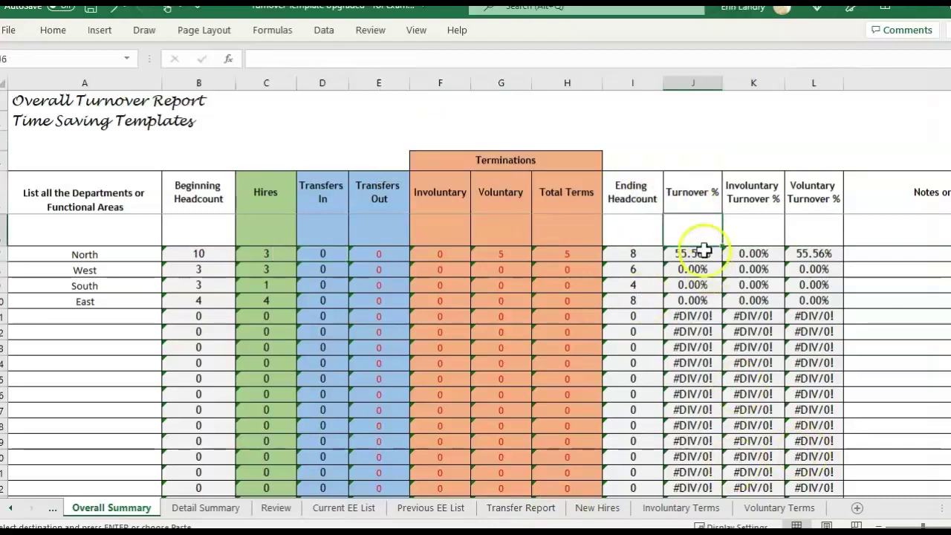
left_click(703, 253)
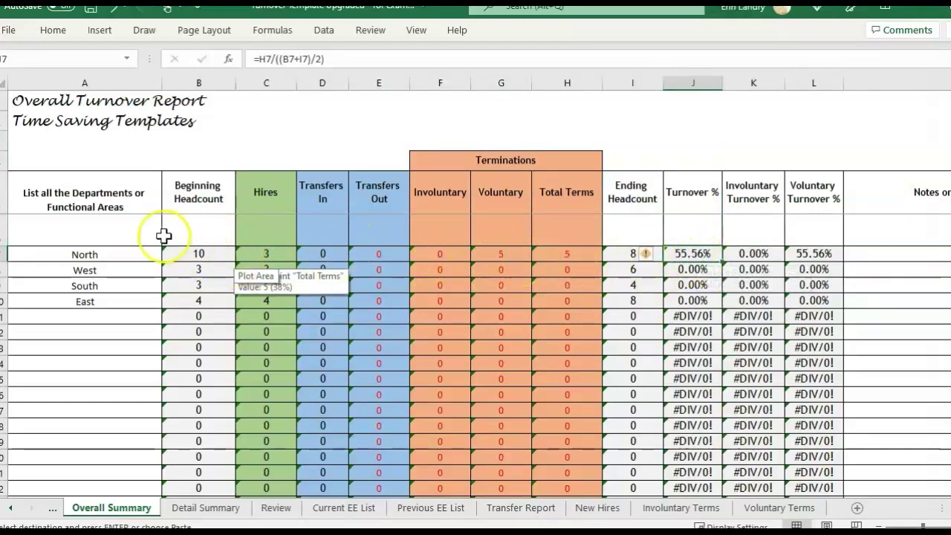
left_click(86, 254)
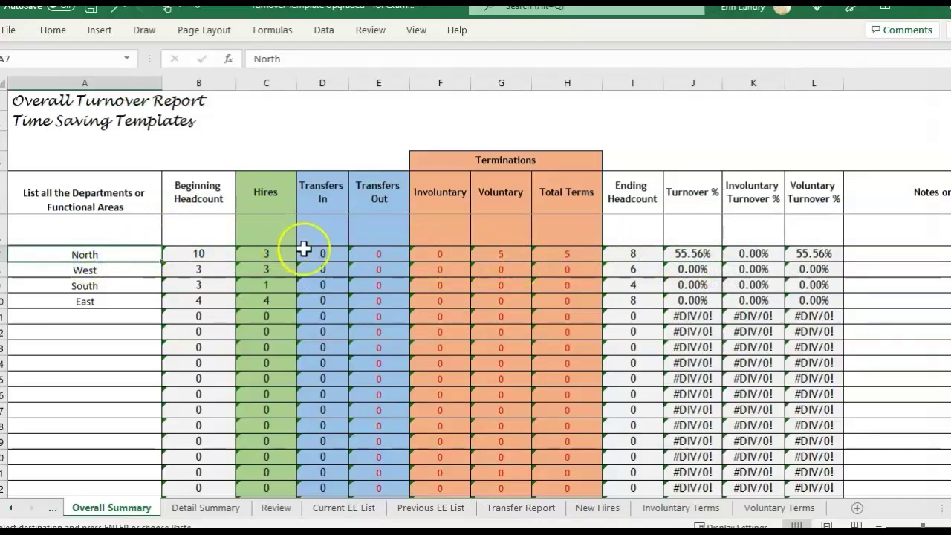
left_click(331, 252)
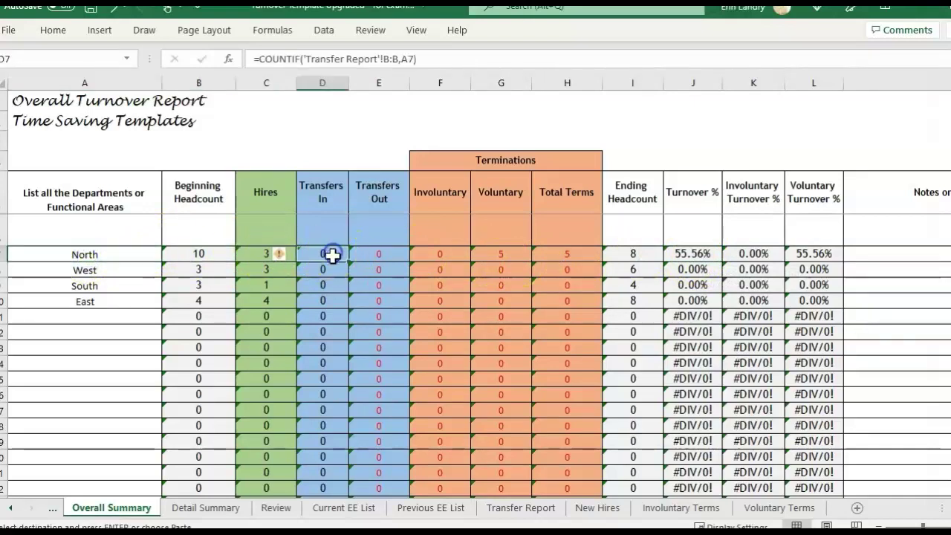
left_click(203, 254)
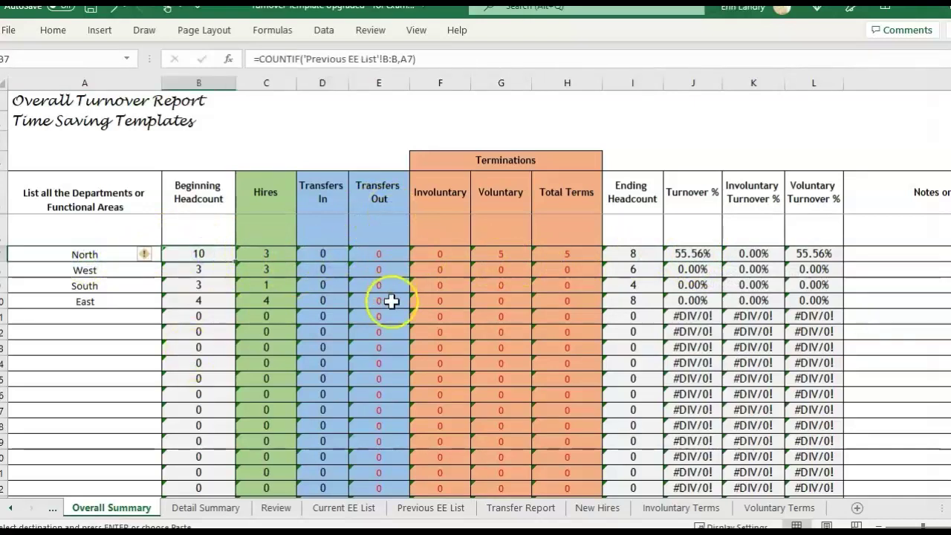
- Set North's Transfers Out in cell E7 to 3
left_click(394, 253)
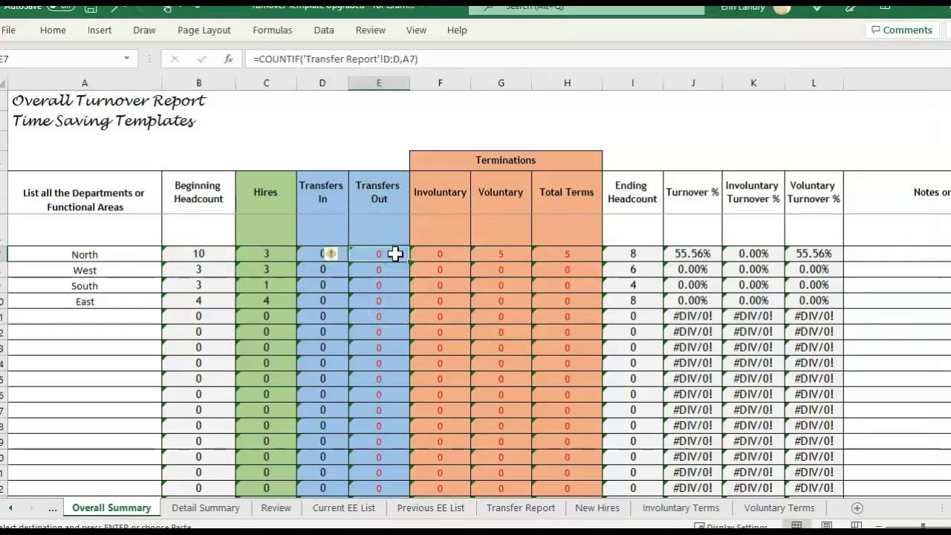
type("3")
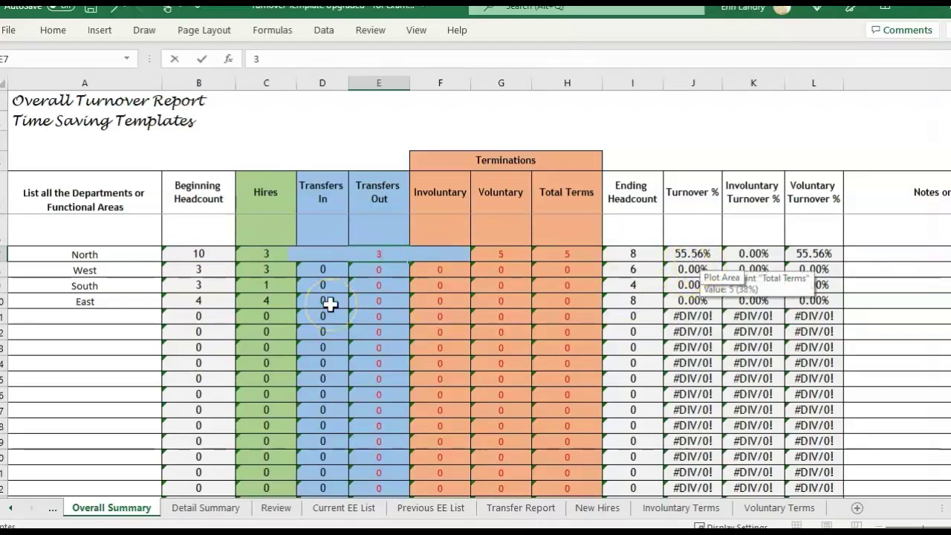
key("Return")
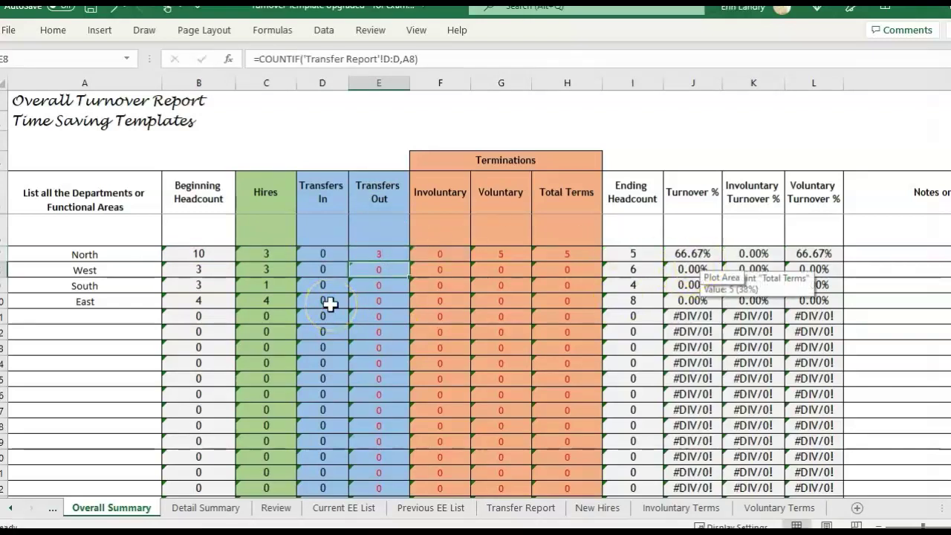
- Check how North's Transfers Out value feeds its Ending Headcount formula and Turnover %
left_click(381, 253)
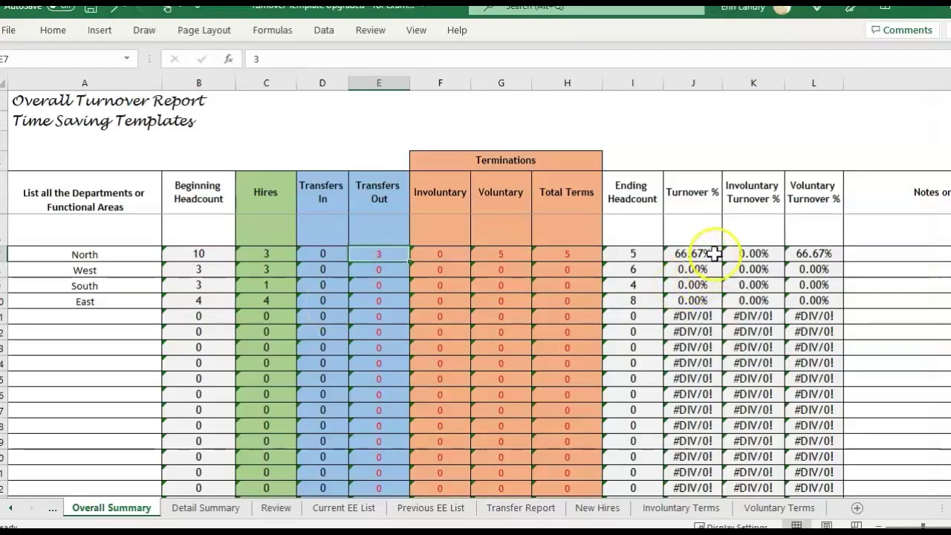
left_click(638, 253)
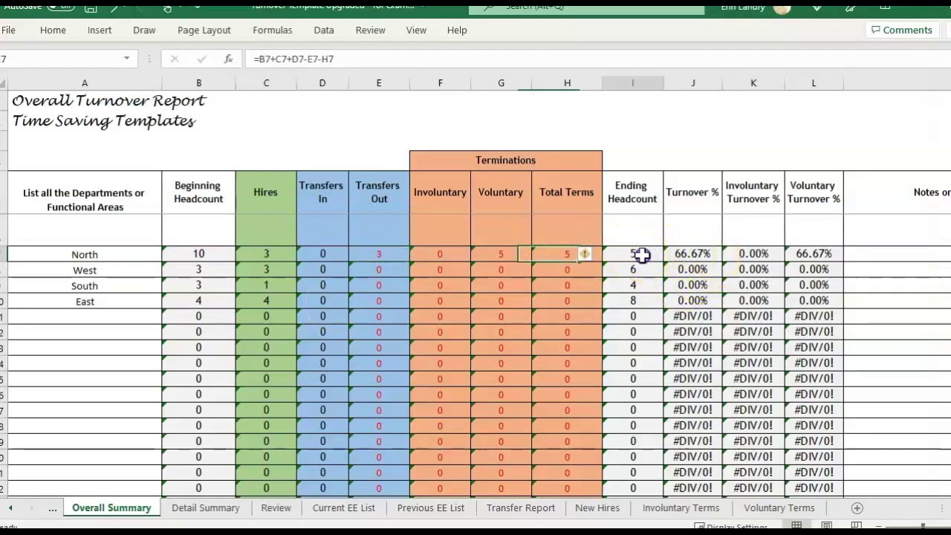
left_click(376, 256)
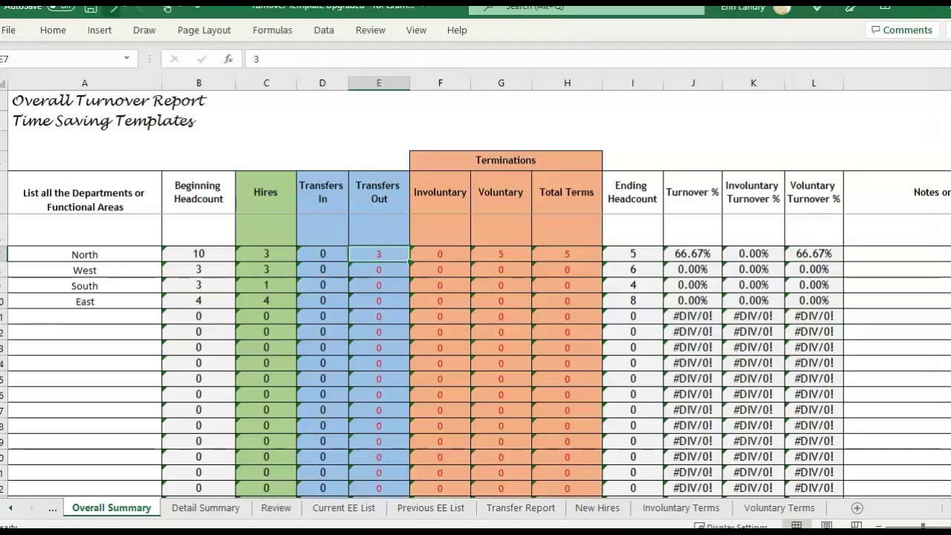
- Open the Transfer Report sheet and examine its new and previous functional area columns
key("ctrl+Page_Down")
key("ctrl+Page_Down")
key("ctrl+Page_Down")
key("ctrl+Page_Down")
key("ctrl+Page_Down")
key("Up")
key("Right")
key("Down")
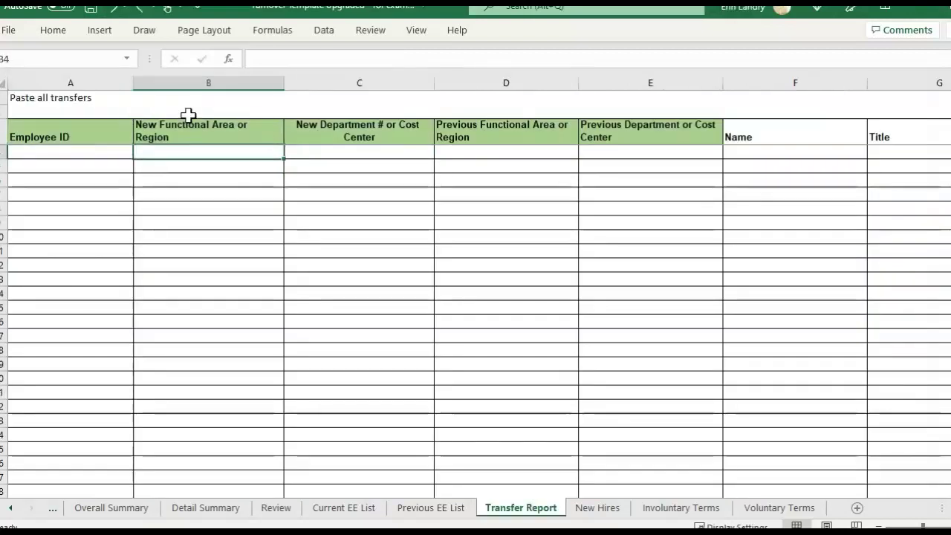
key("Left")
key("Right")
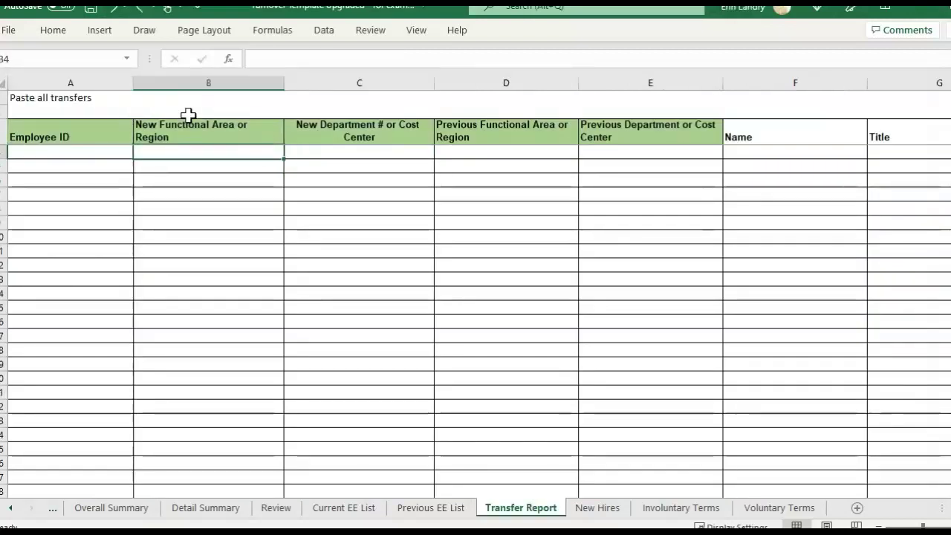
- Examine the remaining Transfer Report columns, from the department and hire date fields through the tenure calculations
key("Right")
key("Right")
key("Right")
key("Right")
key("Right")
key("Right")
key("Right")
key("Right")
key("Right")
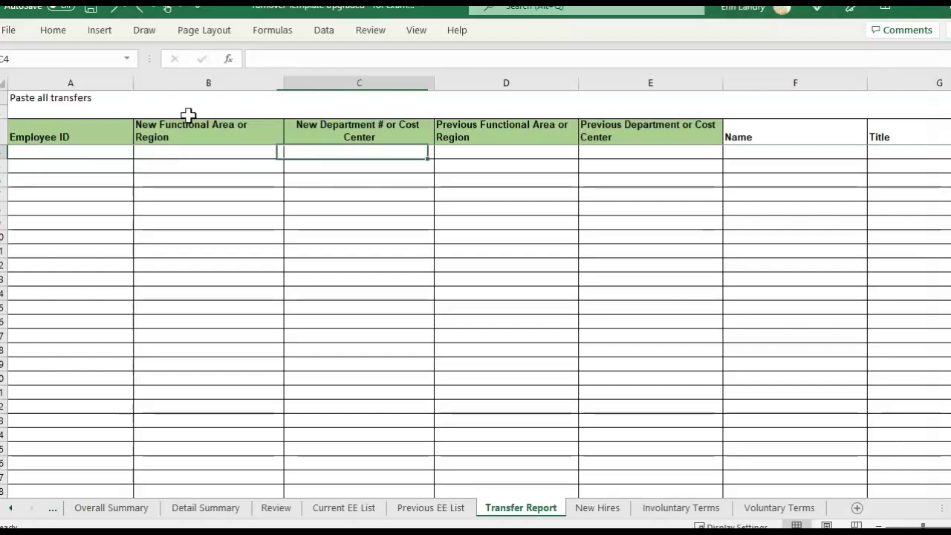
key("Up")
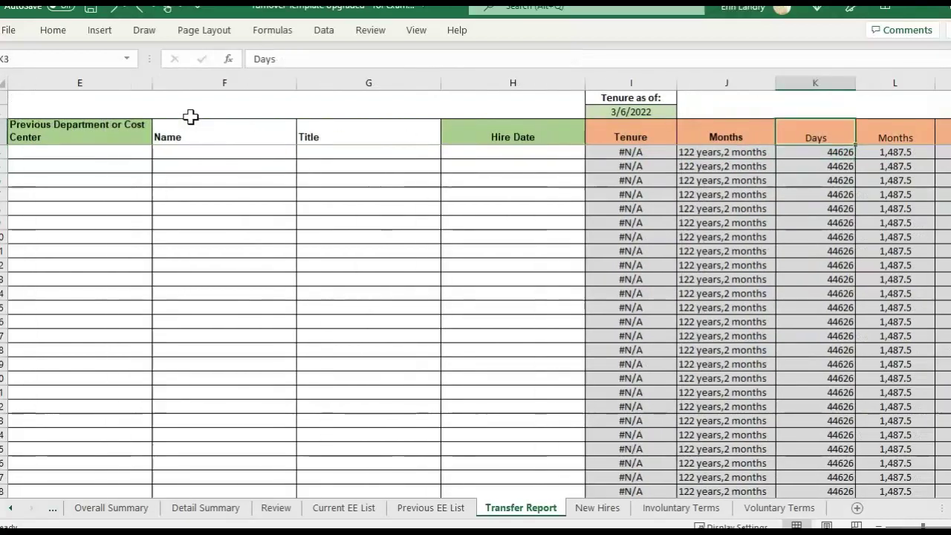
key("Left")
key("Left")
key("Home")
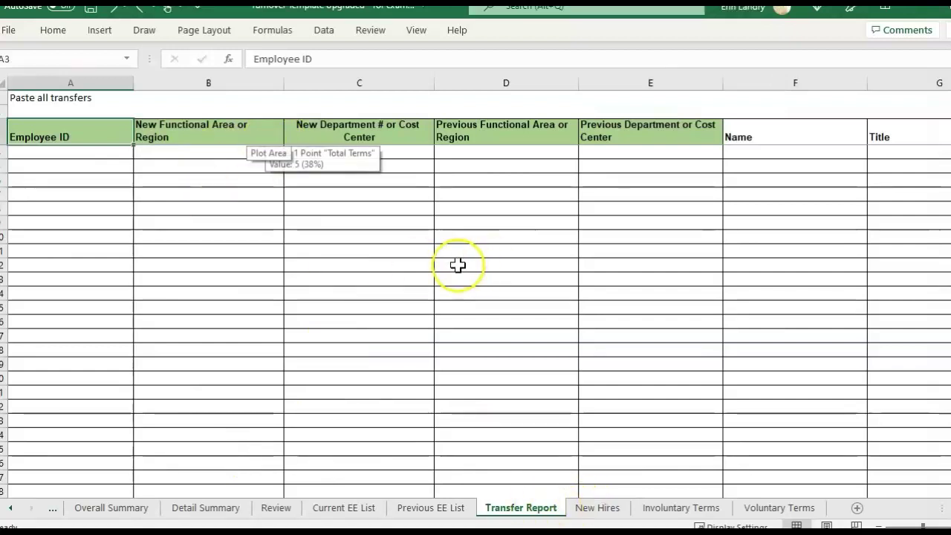
- Open the Overall Summary sheet and review its turnover percentage columns and the double-check columns comparing the current list with Ending Headcount
left_click(140, 509)
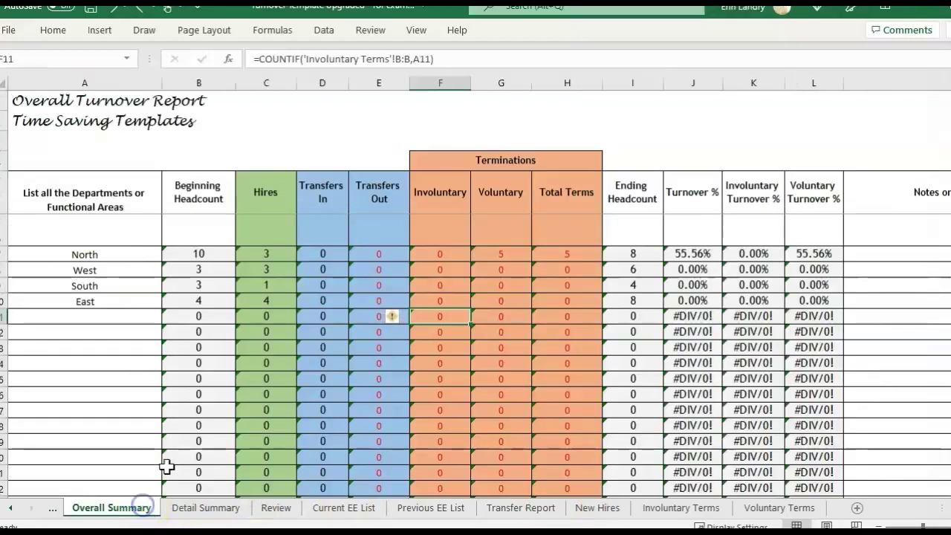
left_click(623, 192)
key("Right")
key("Right")
key("Right")
key("Right")
key("Right")
key("Right")
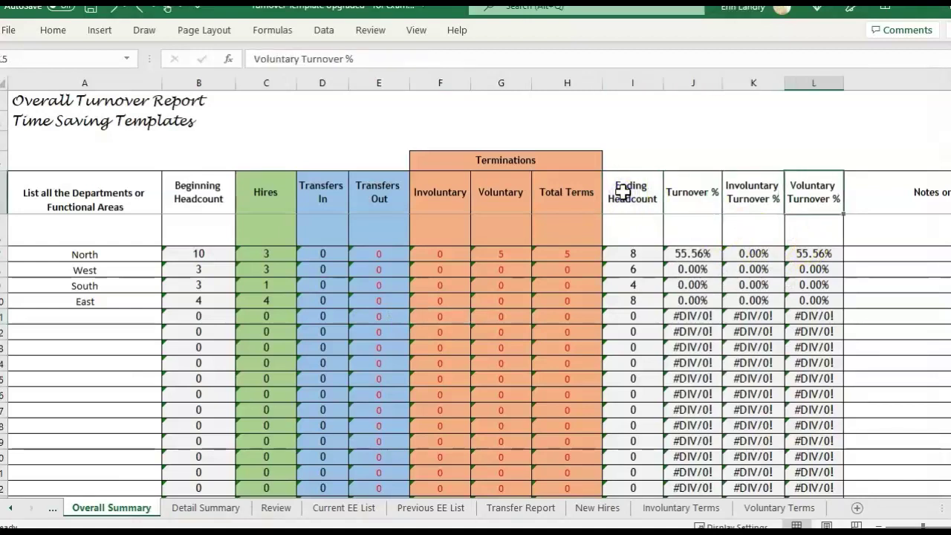
key("Right")
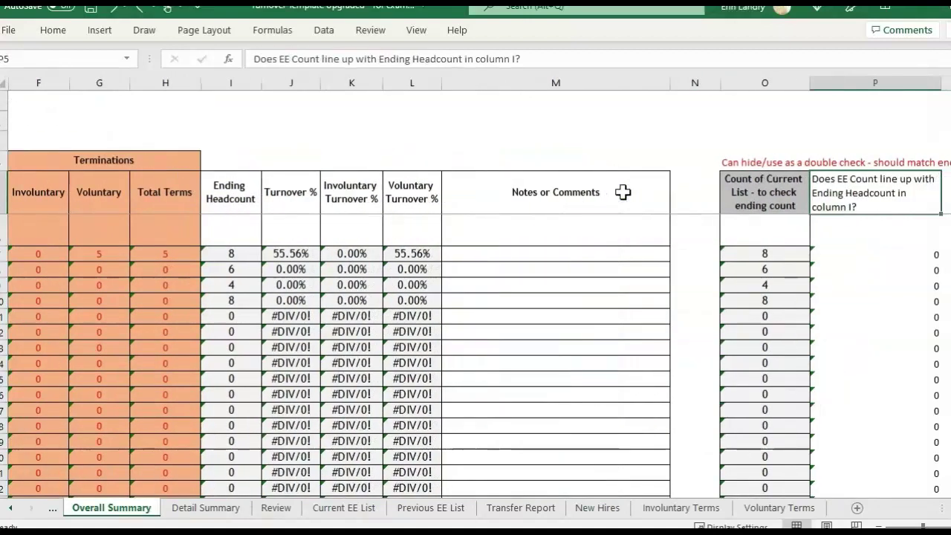
key("ctrl+Home")
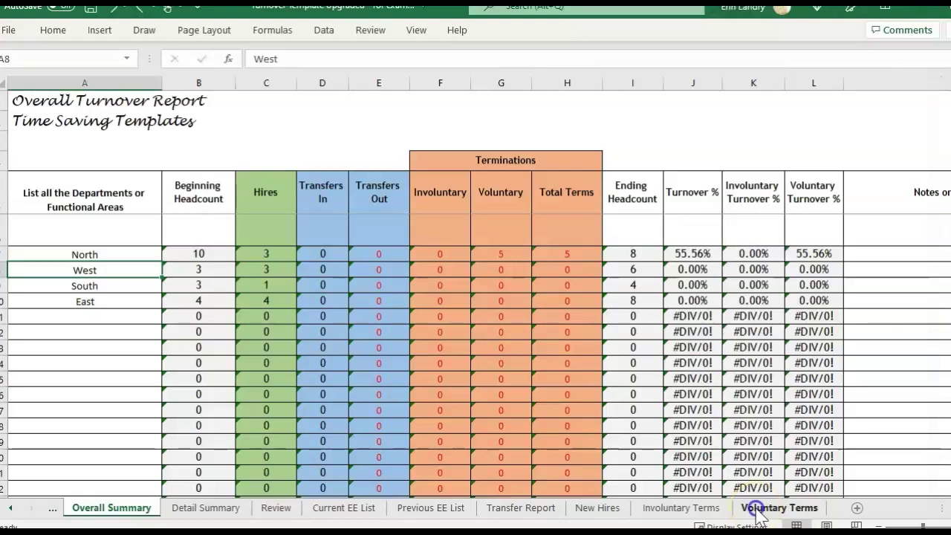
- Open the Voluntary Terms sheet and examine the Date of Hire and Termination Date entries of the listed employees
left_click(757, 507)
left_click(786, 159)
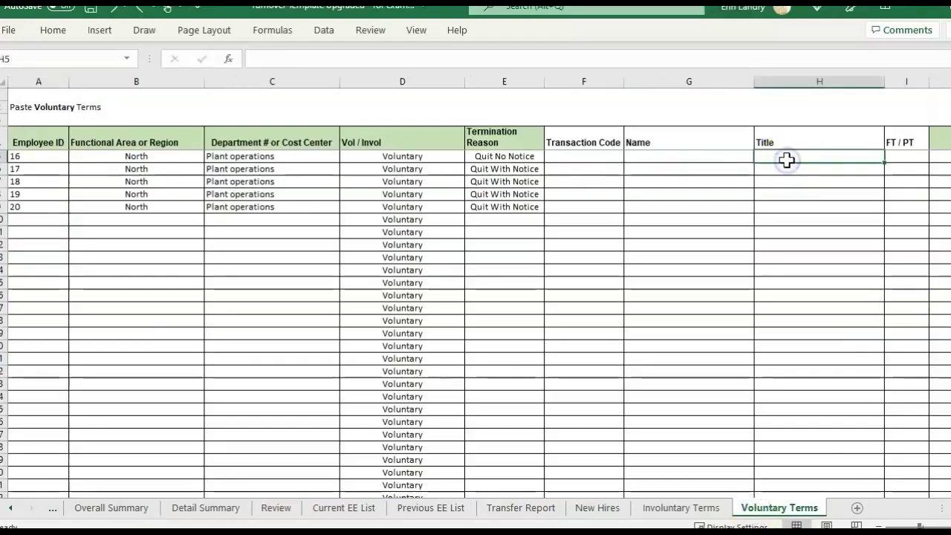
key("Right")
key("Right")
key("Right")
key("Right")
key("Left")
key("Down")
key("Down")
key("Down")
key("Down")
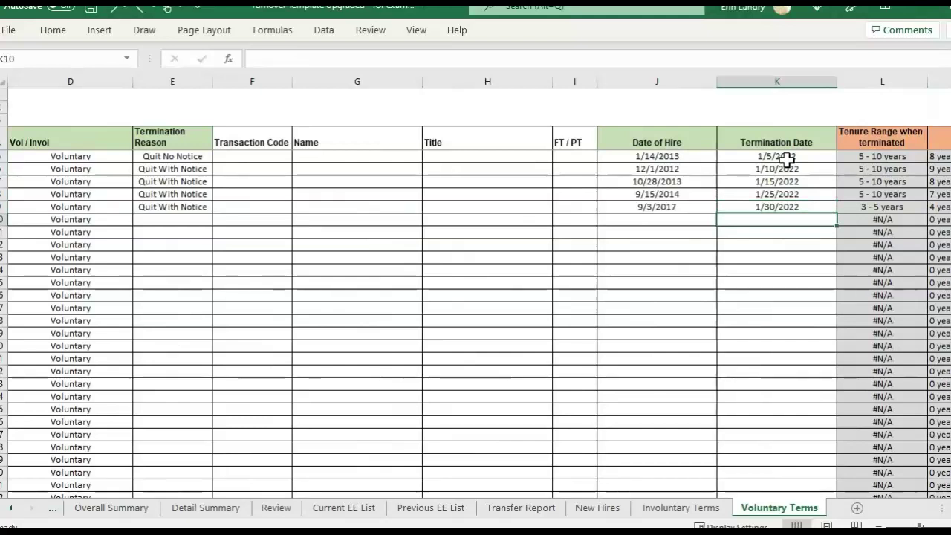
key("Up")
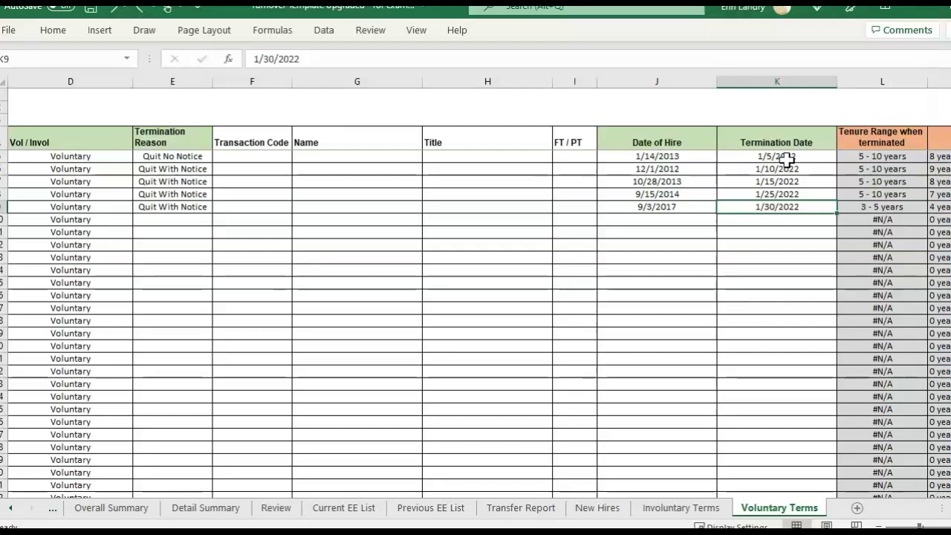
- Look through the Termination Date column of Voluntary Terms, from the empty rows below the entries up to its header
key("Down")
key("Down")
key("Down")
key("Down")
key("Up")
key("Up")
key("Up")
key("Up")
key("Left")
key("Right")
key("Up")
key("Up")
key("Up")
key("Up")
key("Up")
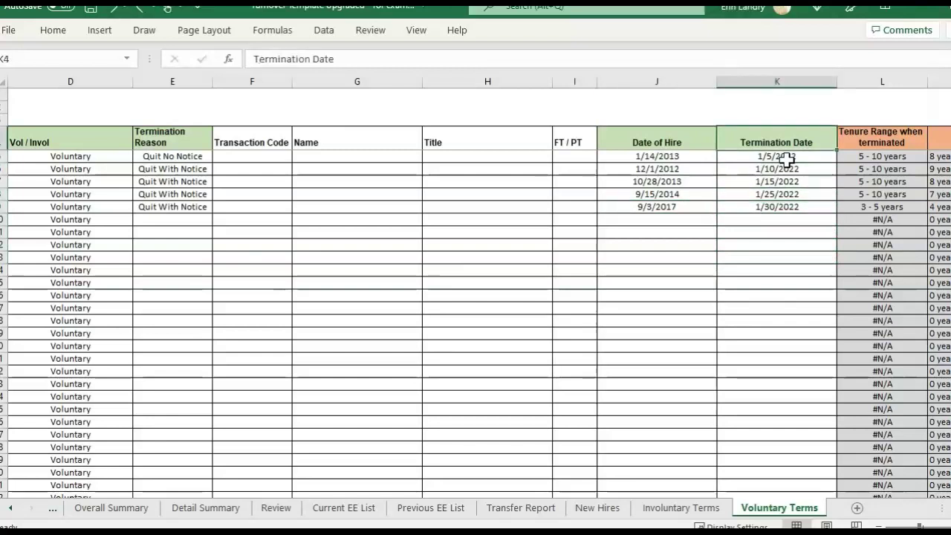
key("Left")
key("ctrl+Left")
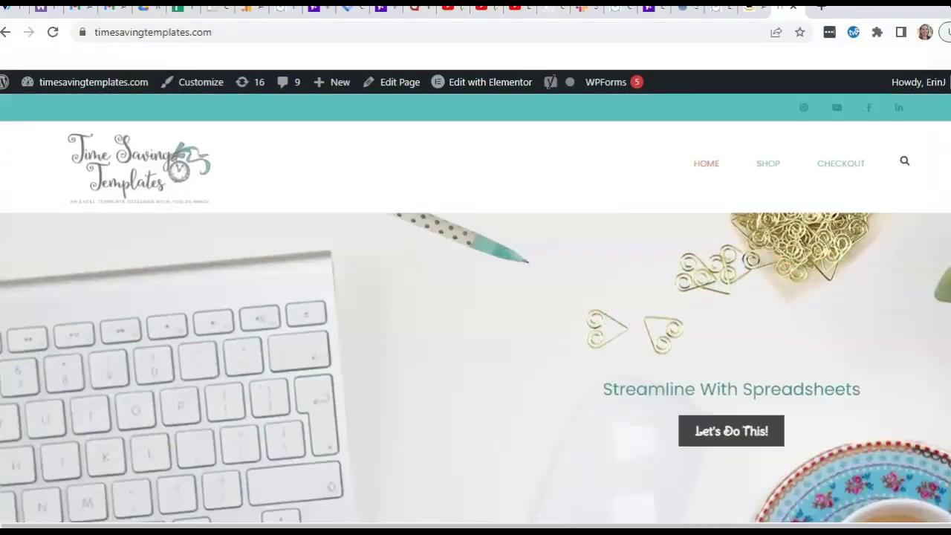
- In the browser, open the shop's Human Resources Spreadsheets category on timesavingtemplates.com and look over the listed templates
mouse_move(785, 170)
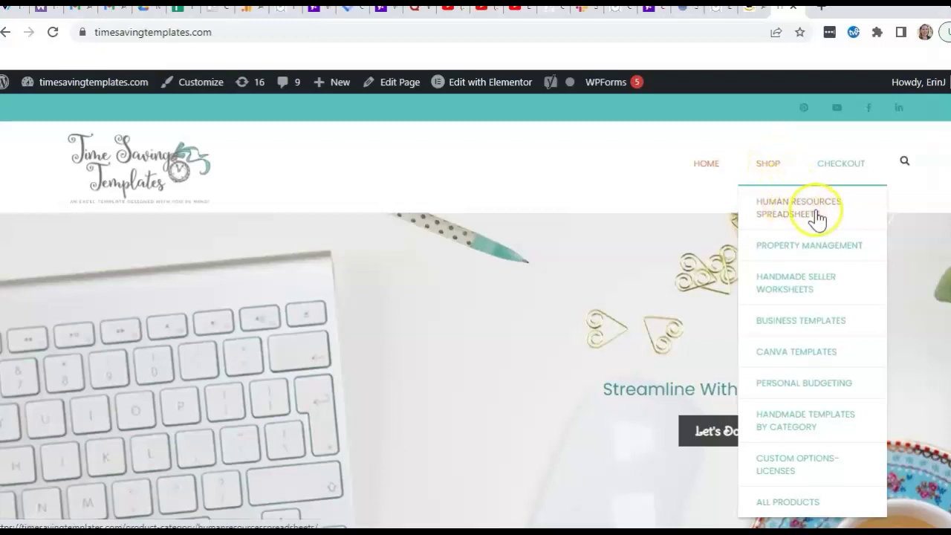
left_click(794, 214)
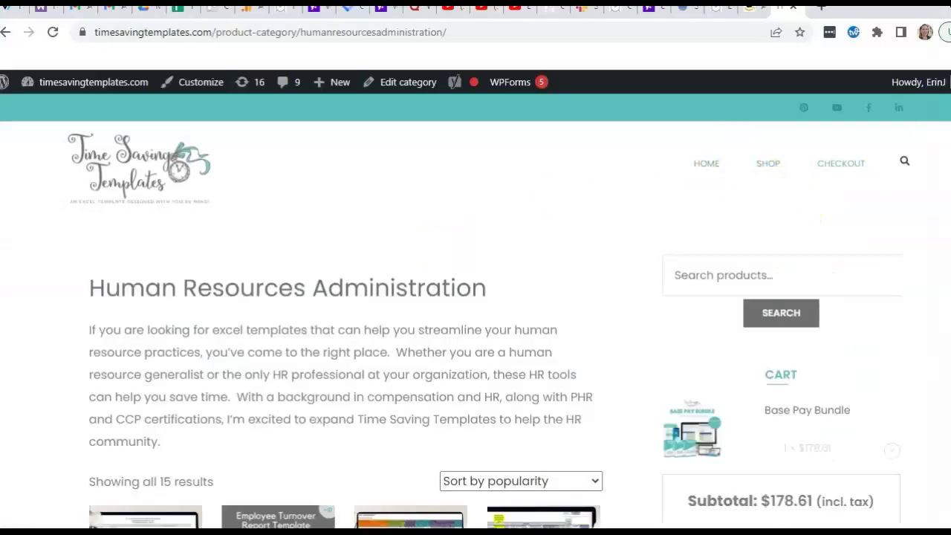
scroll(475, 312, "down", 5)
scroll(775, 191, "down", 4)
scroll(775, 191, "up", 5)
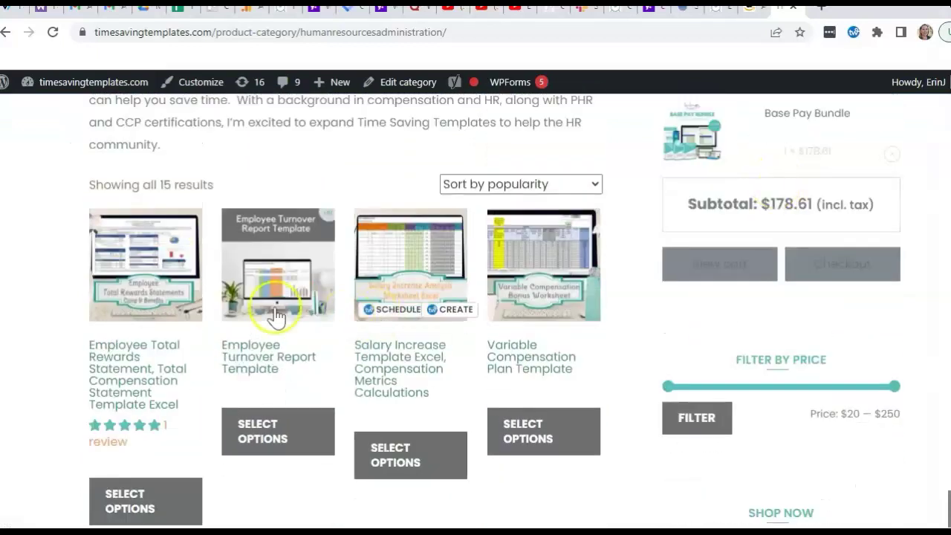
scroll(382, 283, "up", 4)
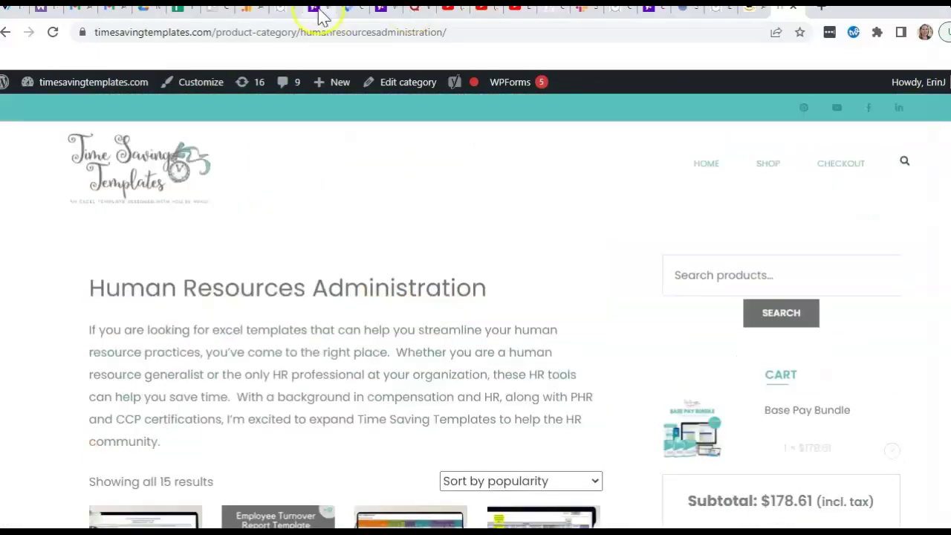
- Go to timesavingtemplates.com/freeresources and expand the Human Resources and Compensation Freebies section
left_click(206, 32)
left_click(219, 32)
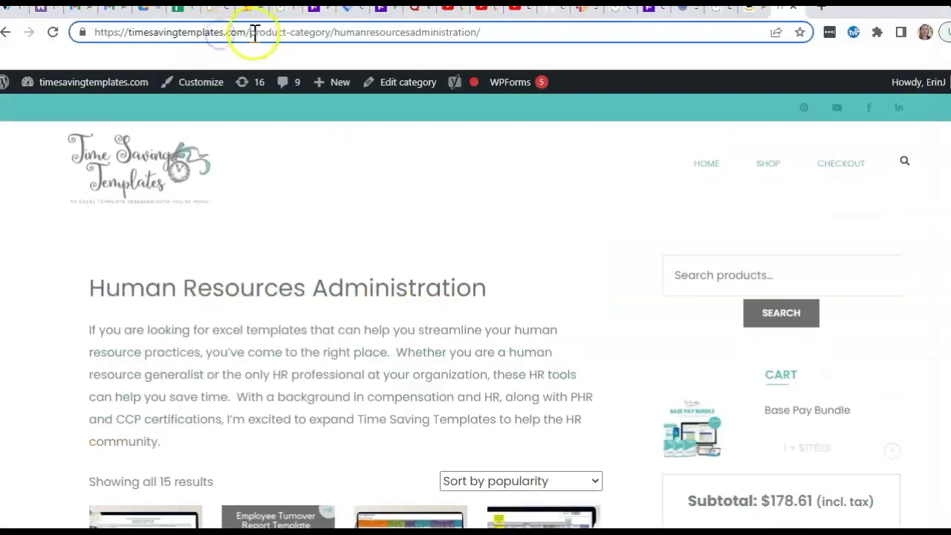
left_click_drag(250, 32, 509, 22)
type("free")
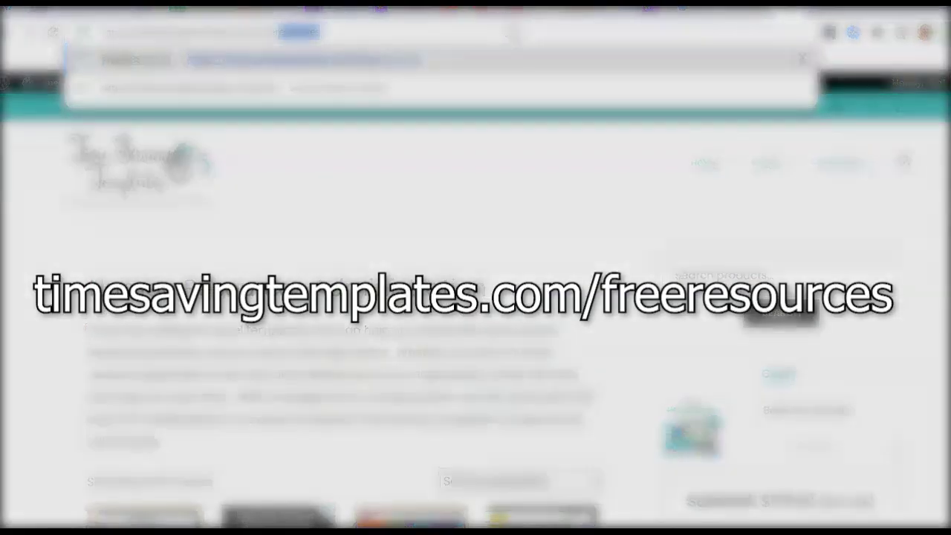
key("Return")
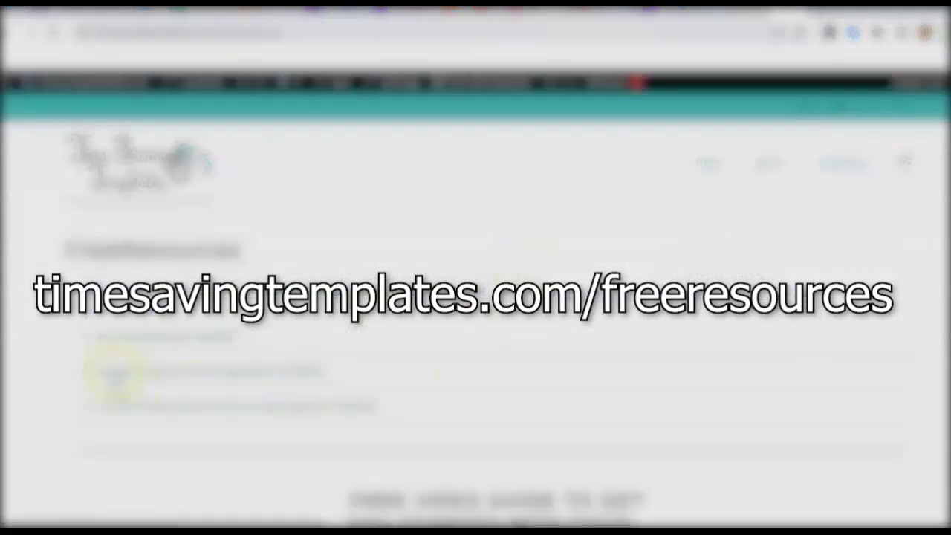
left_click(87, 408)
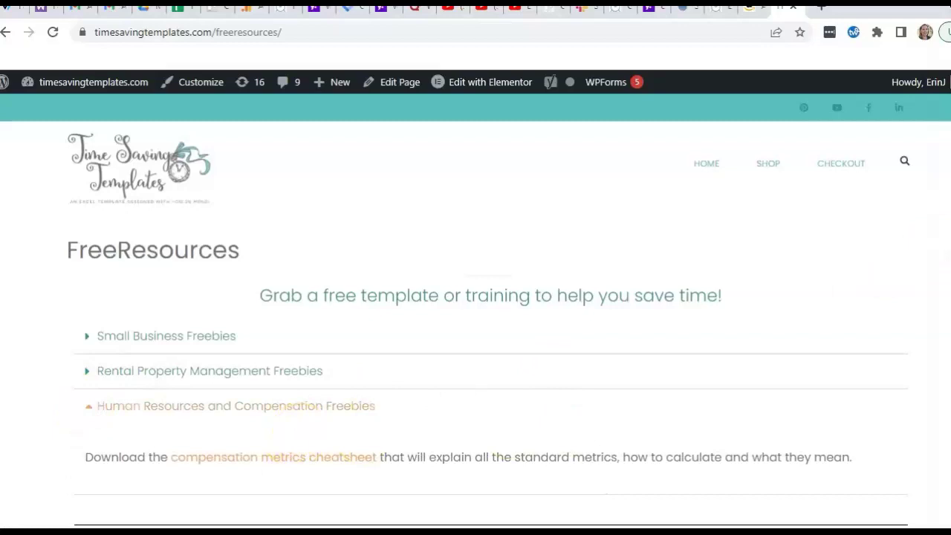
- Look over the free resources page, including the compensation metrics cheatsheet offer and the Excel video guide
scroll(664, 223, "down", 2)
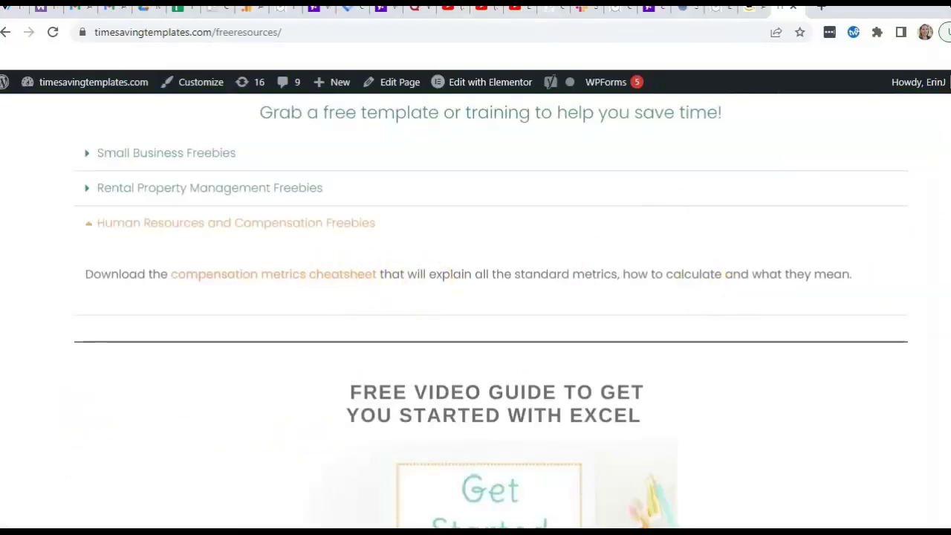
scroll(490, 313, "down", 2)
scroll(490, 312, "down", 1)
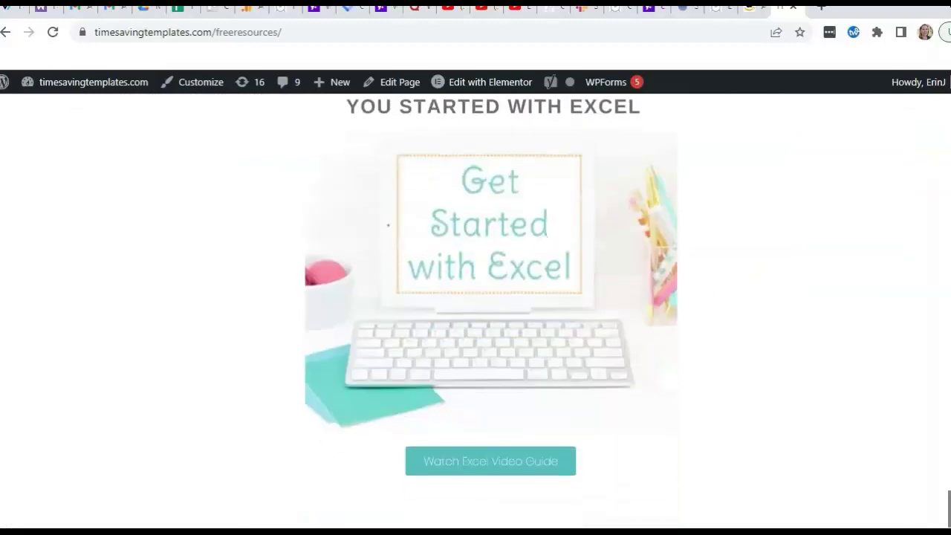
scroll(491, 312, "up", 4)
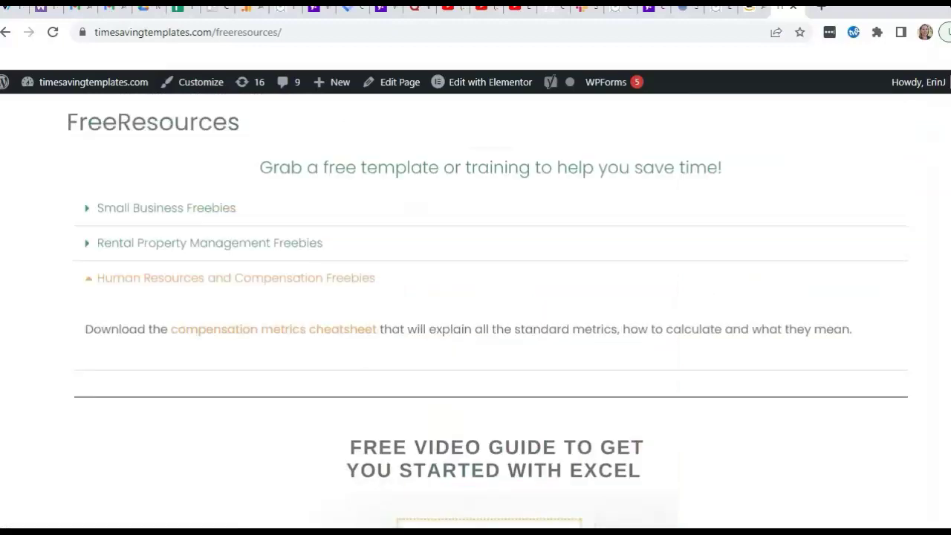
scroll(489, 321, "up", 1)
scroll(491, 312, "up", 1)
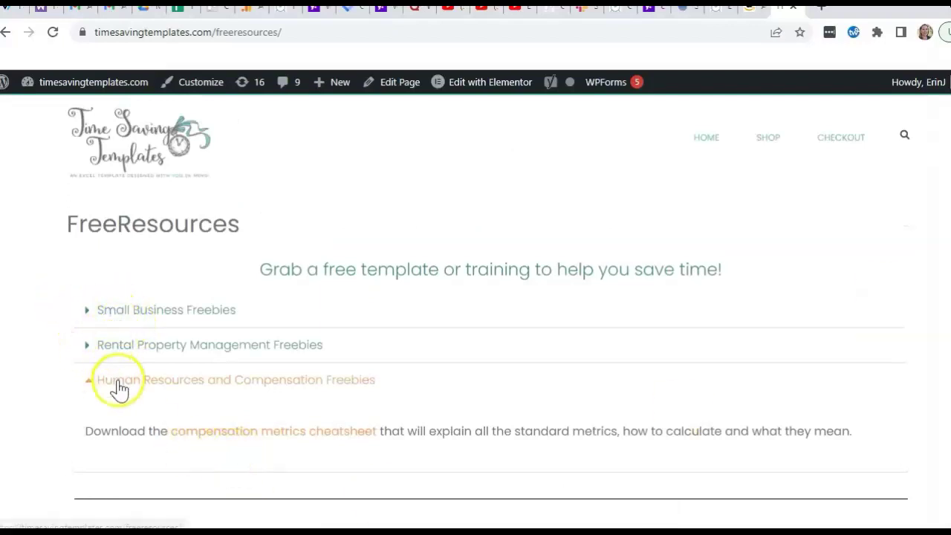
mouse_move(919, 82)
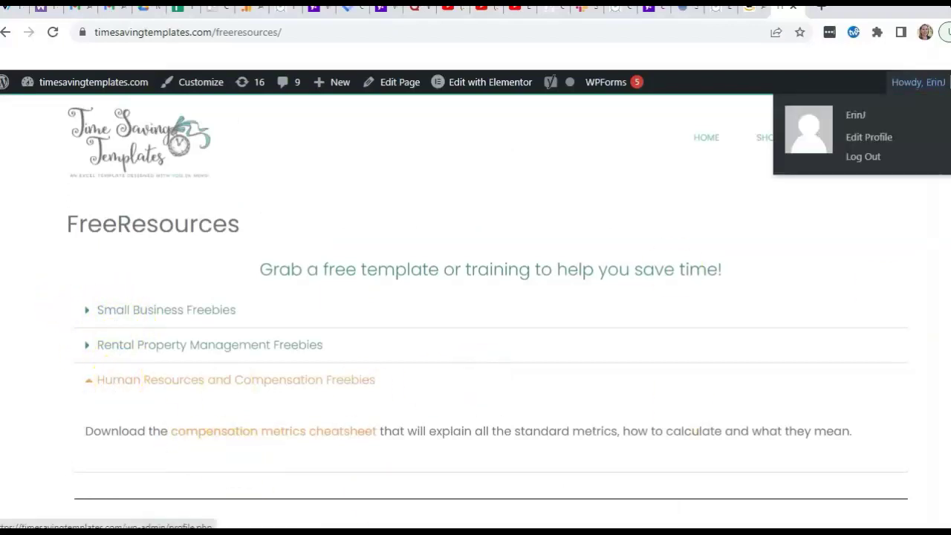